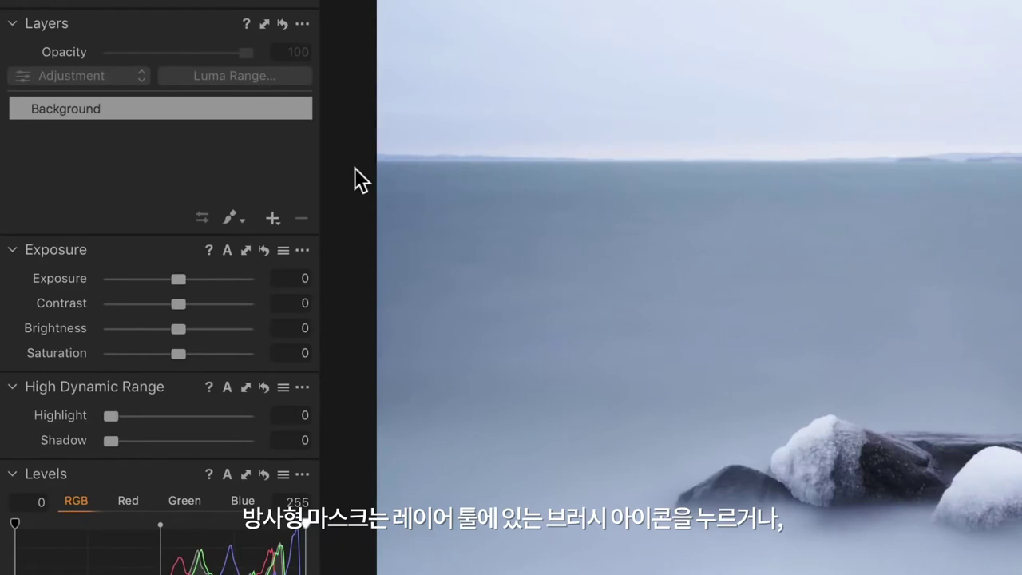
Activate Draw Radial Gradient Mask from the Layers brush menu, the toolbar, or the T shortcut.
click(241, 217)
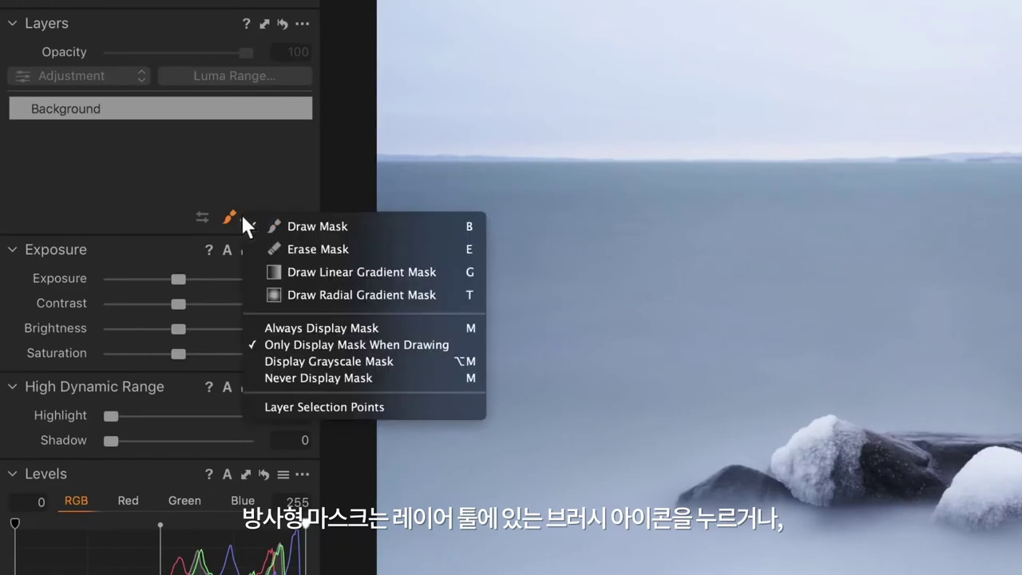
click(323, 301)
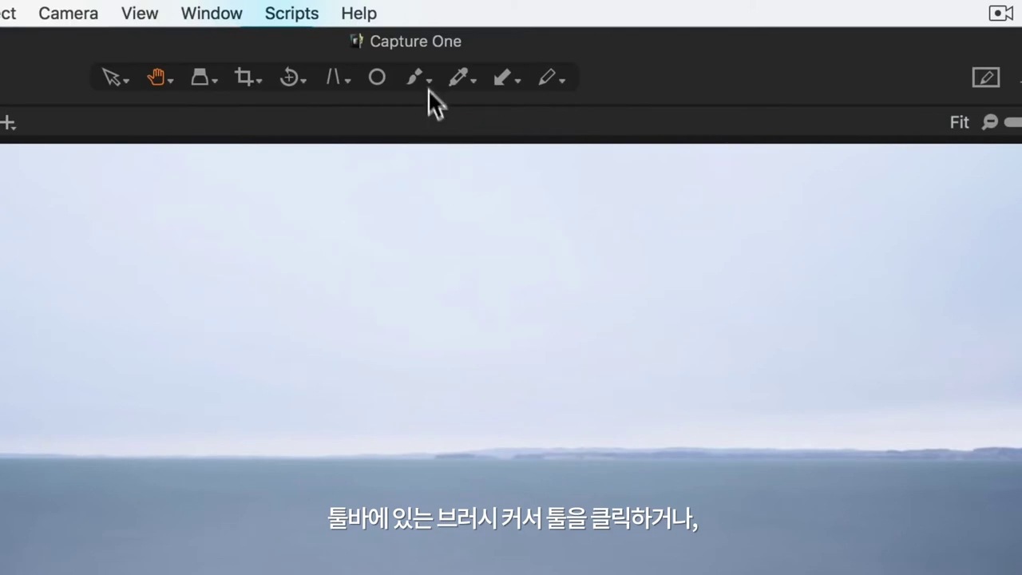
click(424, 76)
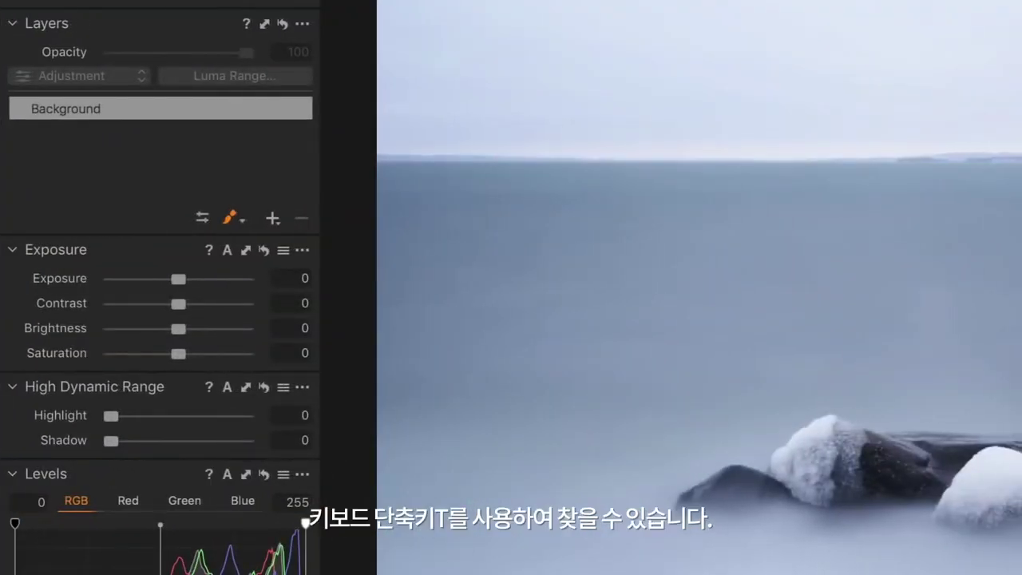
key(t)
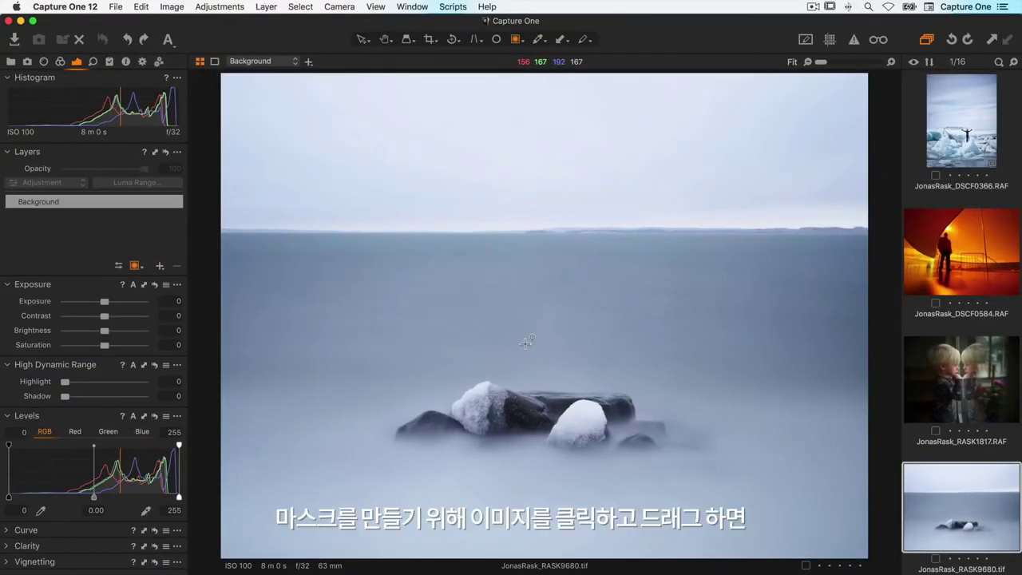
Drag out and enlarge a radial gradient mask around the rocks on Layer 1, toggling the overlay with M.
drag(554, 423, 657, 492)
drag(405, 322, 284, 297)
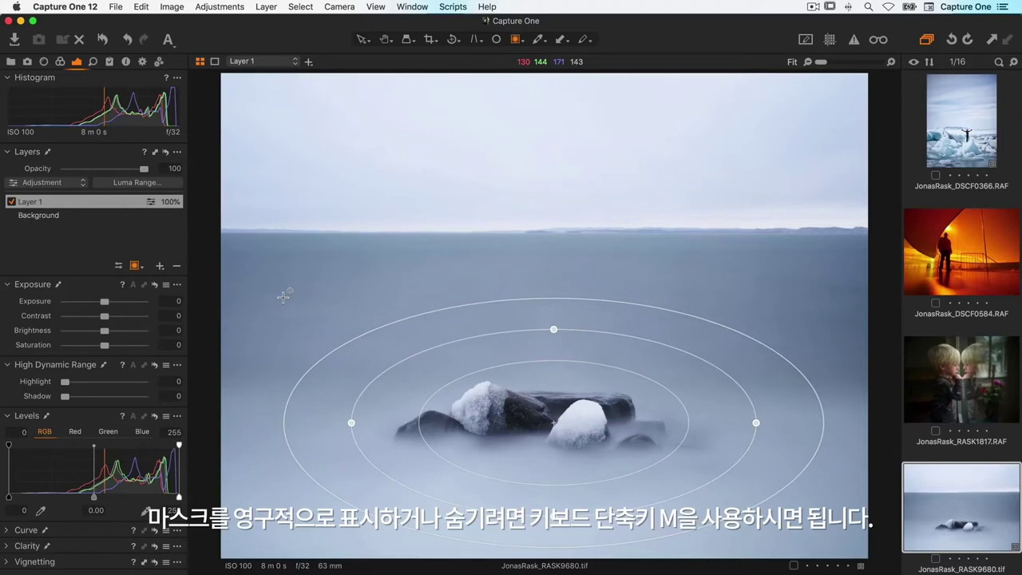
key(m)
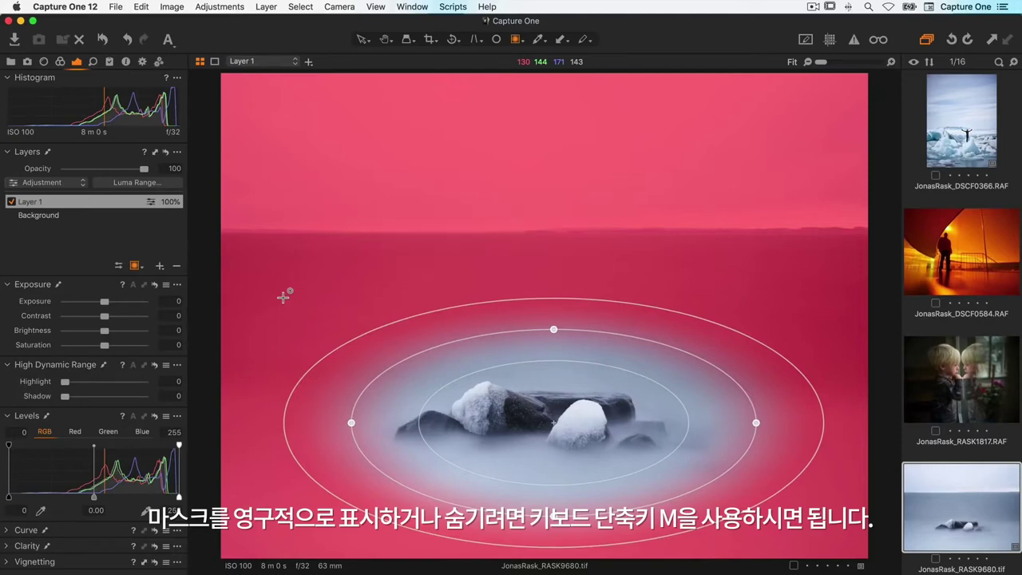
key(m)
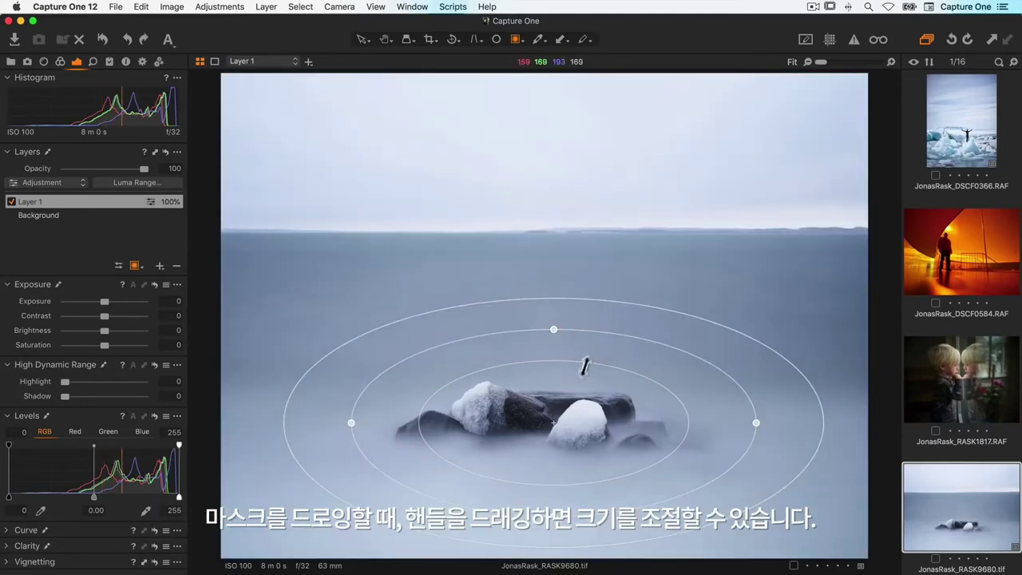
Stretch and widen the radial mask, adjust its inner and outer softness, and move it higher over the rocks.
mouse_move(563, 340)
mouse_down()
mouse_move(559, 323)
mouse_move(559, 337)
mouse_up()
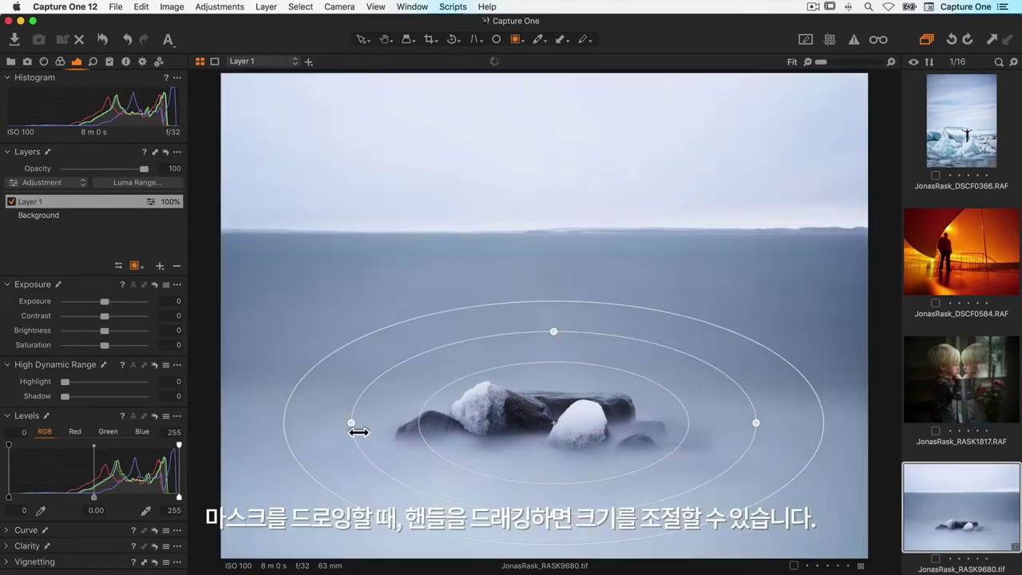
drag(351, 431, 326, 430)
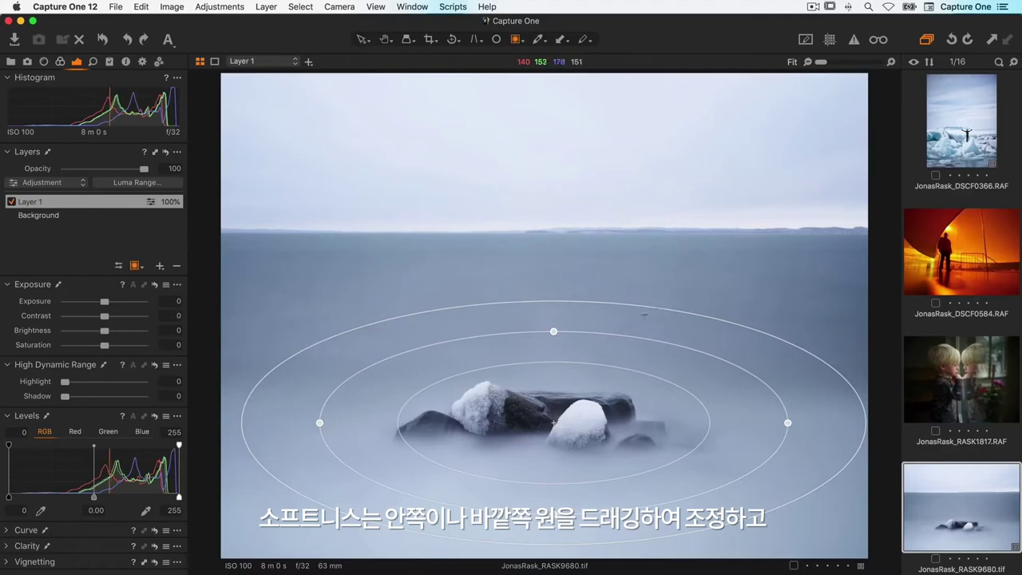
drag(566, 302, 563, 251)
drag(559, 373, 560, 390)
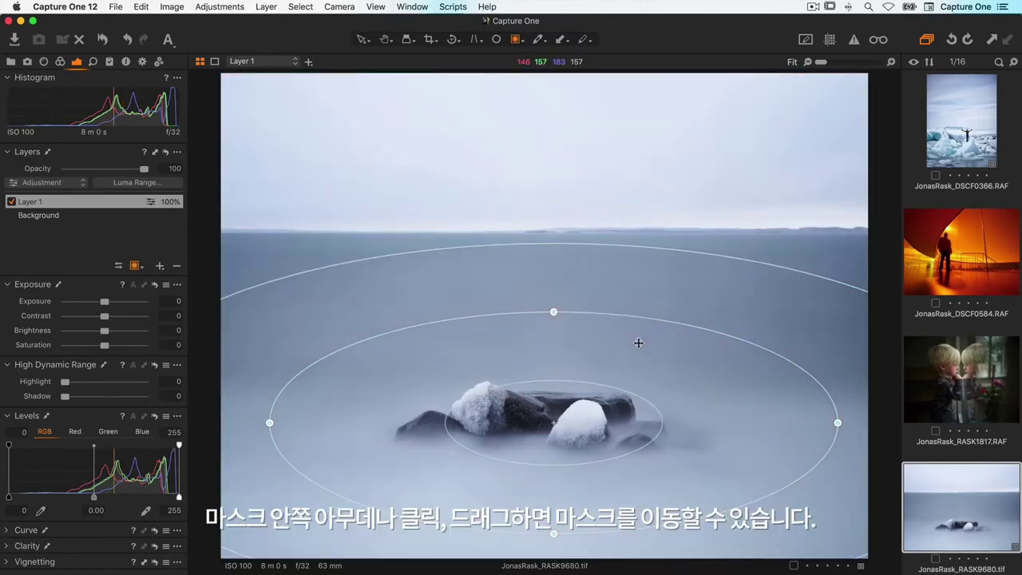
drag(657, 367, 660, 324)
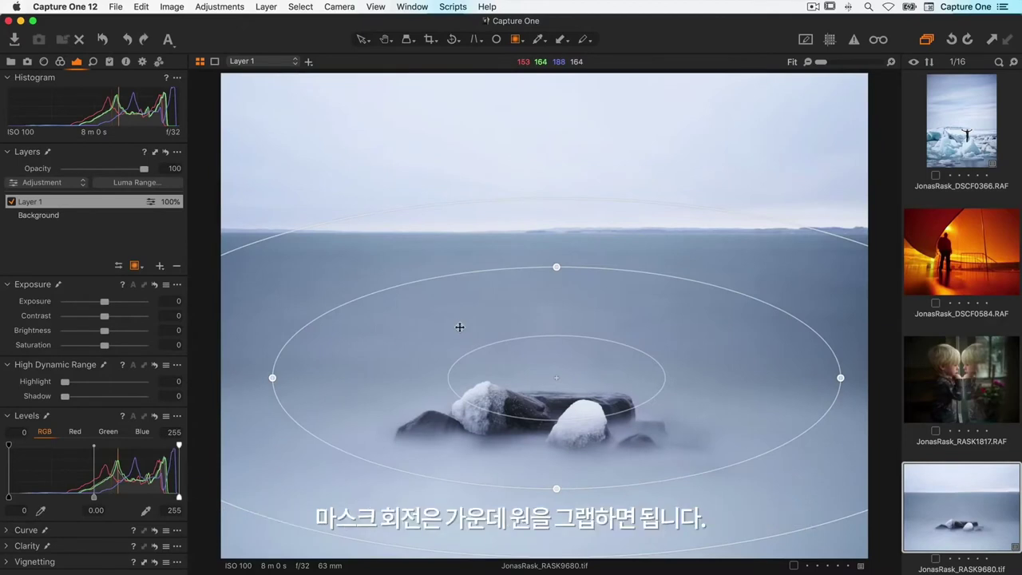
Rotate the radial mask counter-clockwise and resize its top edge, first proportionally with Shift, then from one side.
drag(407, 284, 387, 312)
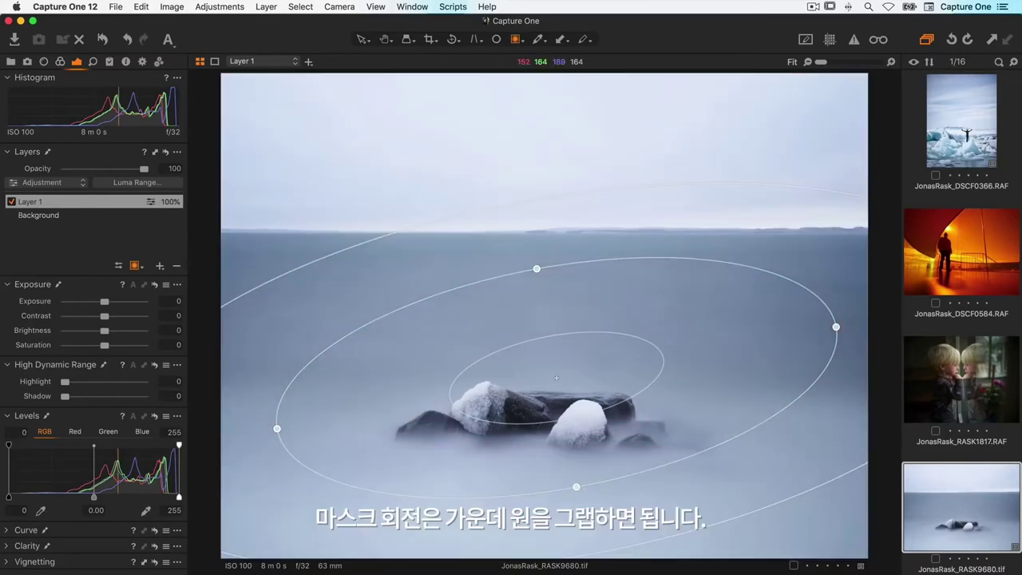
key(shift)
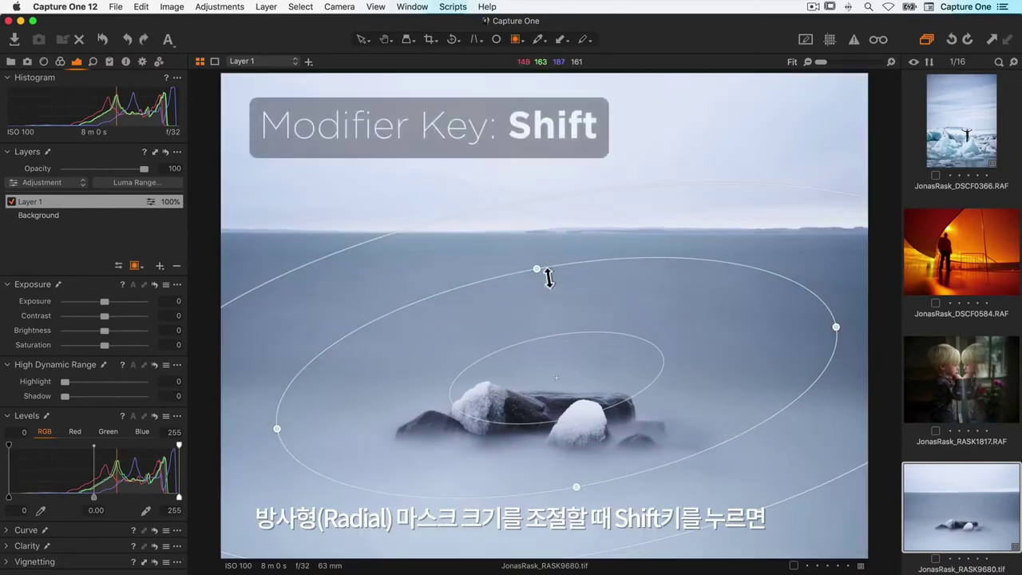
mouse_move(548, 275)
mouse_down()
mouse_move(545, 299)
mouse_move(538, 269)
mouse_move(540, 290)
mouse_up()
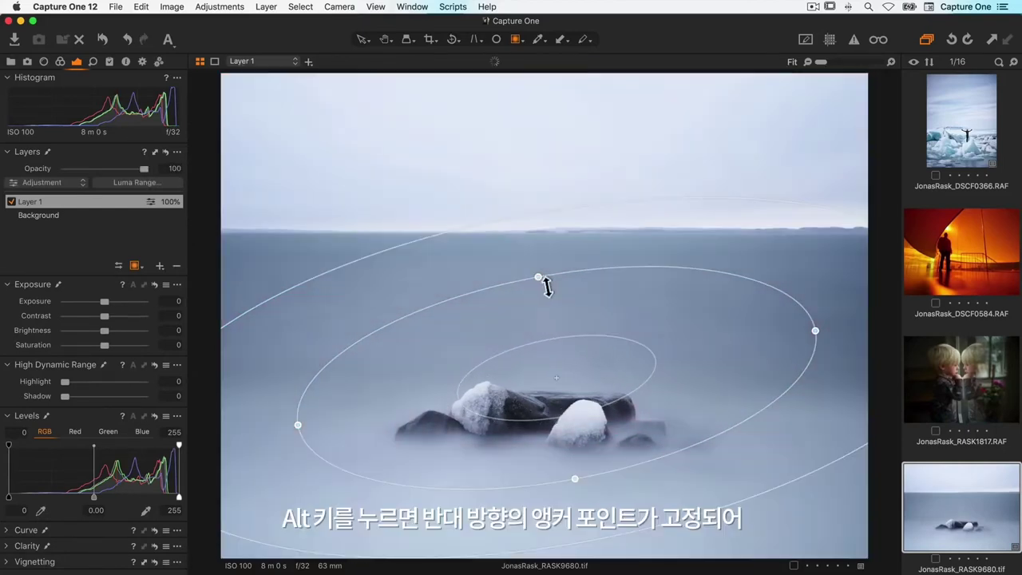
mouse_move(546, 288)
mouse_down()
mouse_move(546, 331)
mouse_move(541, 274)
mouse_up()
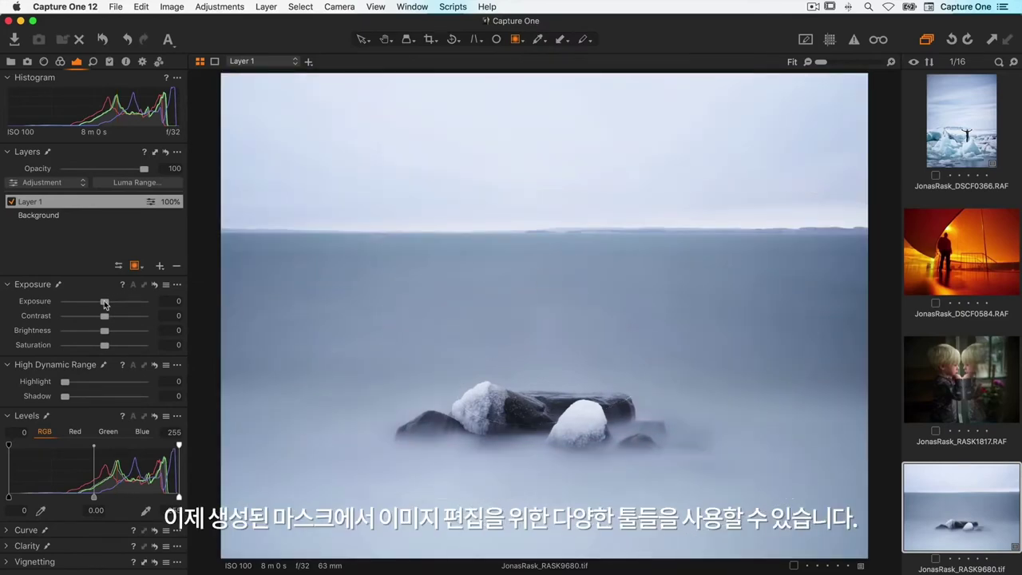
Lower Layer 1's exposure to -0.89 and add a second adjustment layer, Layer 2.
drag(104, 302, 95, 304)
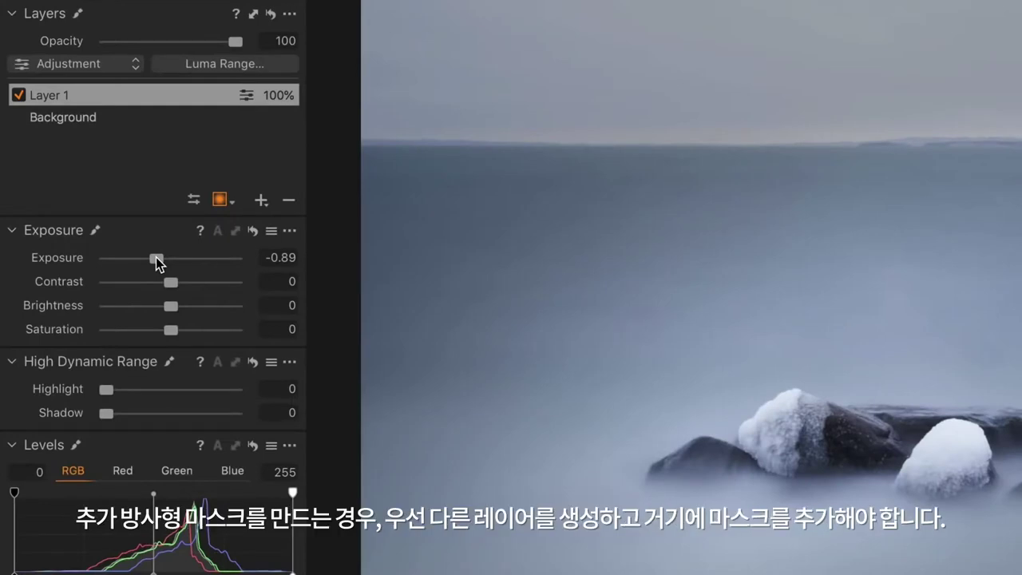
click(262, 200)
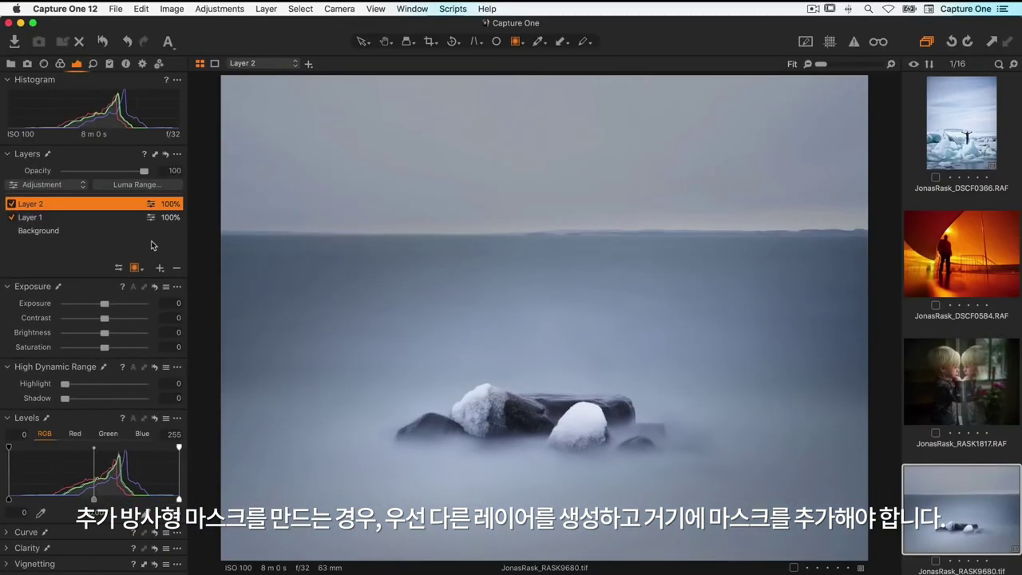
Draw a radial mask on Layer 2 centred on the rocks and flatten it into a wide ellipse.
key(t)
drag(566, 500, 566, 413)
drag(500, 500, 388, 497)
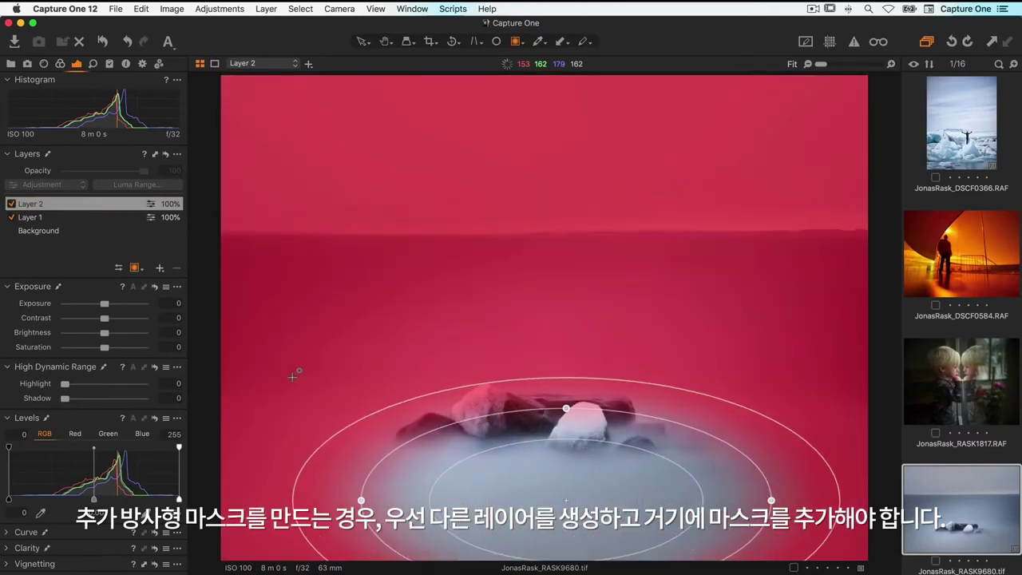
drag(474, 490, 455, 417)
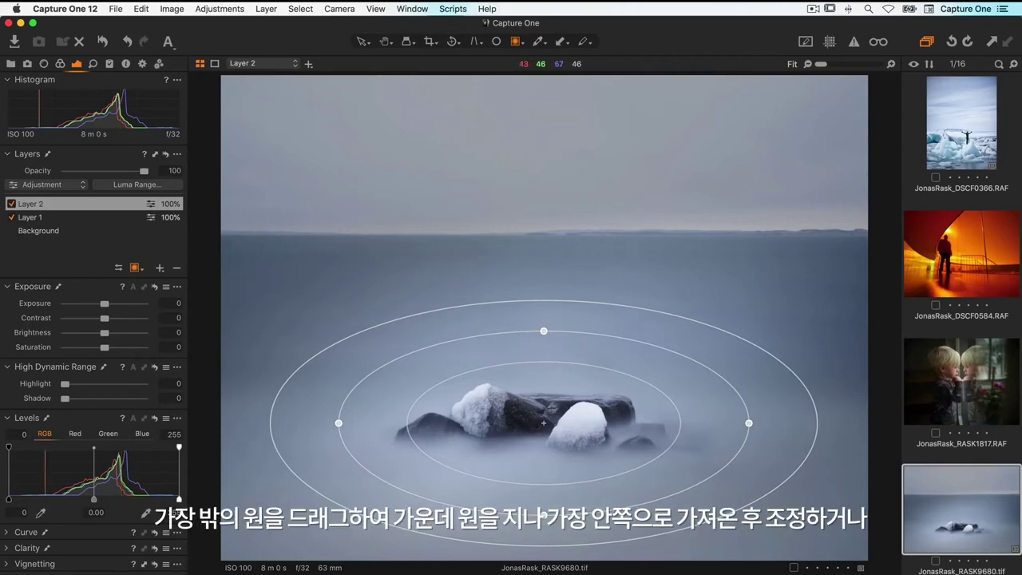
drag(561, 307, 527, 357)
drag(456, 424, 368, 435)
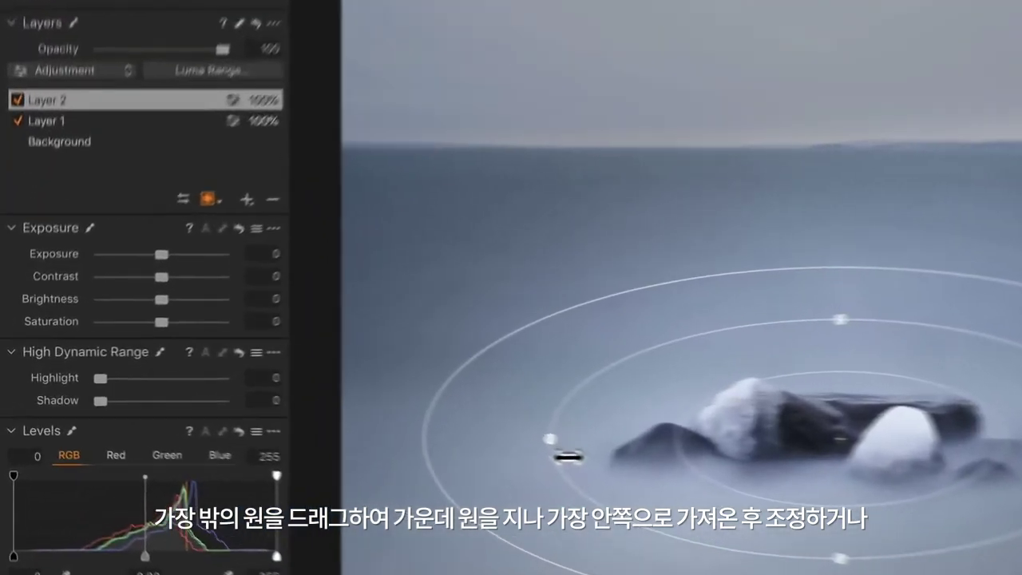
Invert Layer 2's radial mask so it affects the area outside the rocks.
click(182, 94)
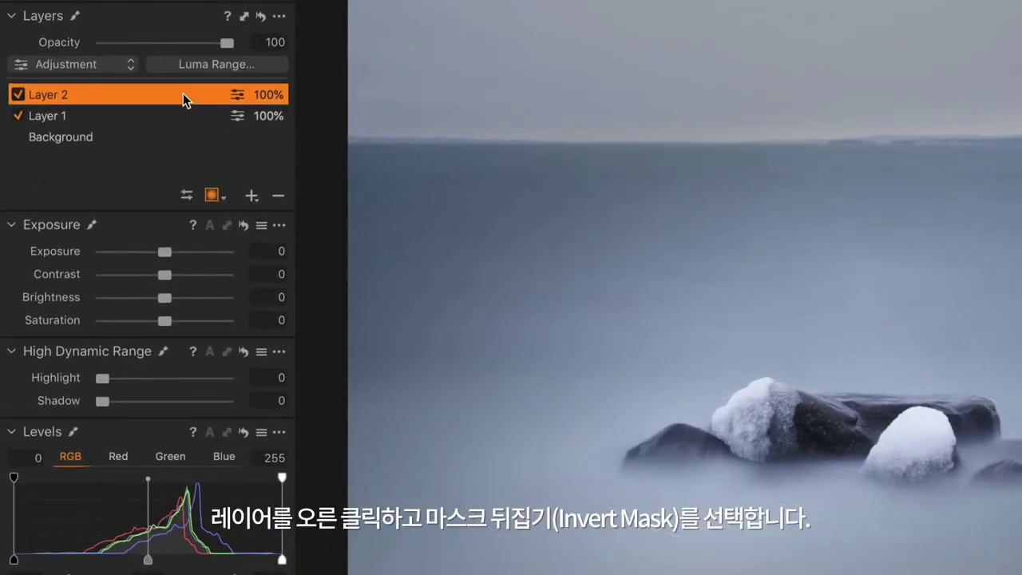
right_click(183, 94)
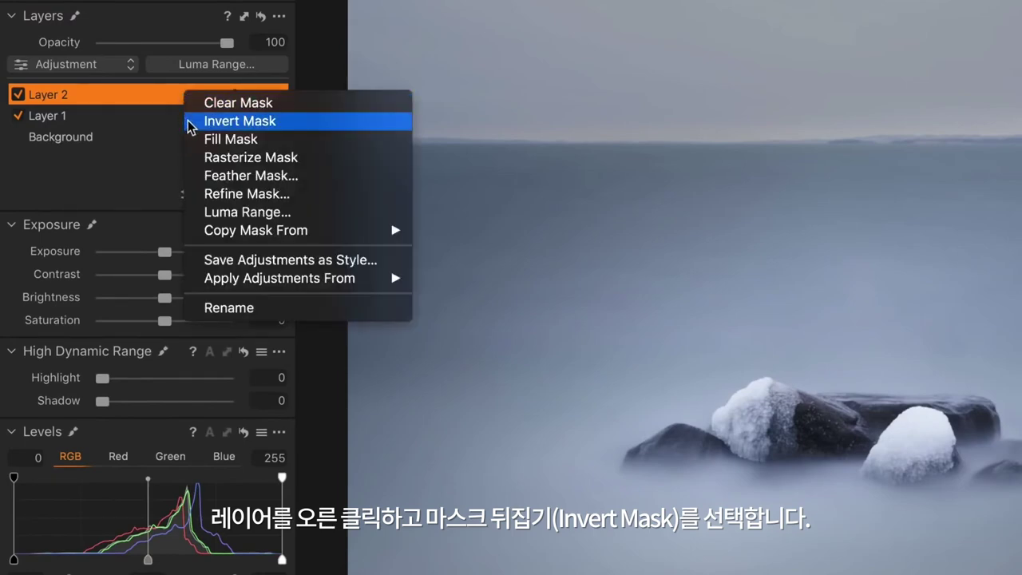
click(192, 121)
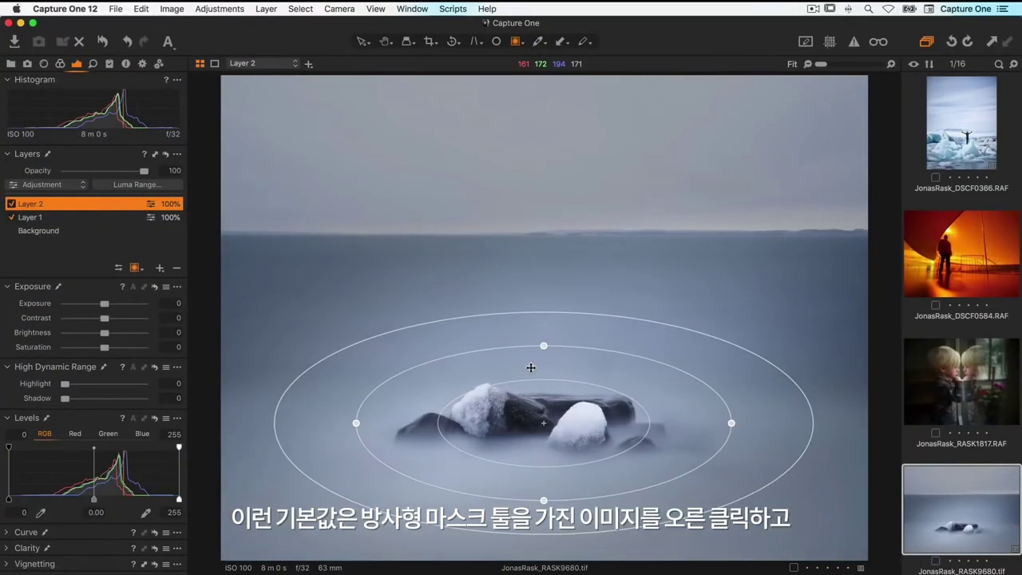
Turn on Draw Mask Inside for radial gradients and draw a new radial mask over the sky.
right_click(531, 368)
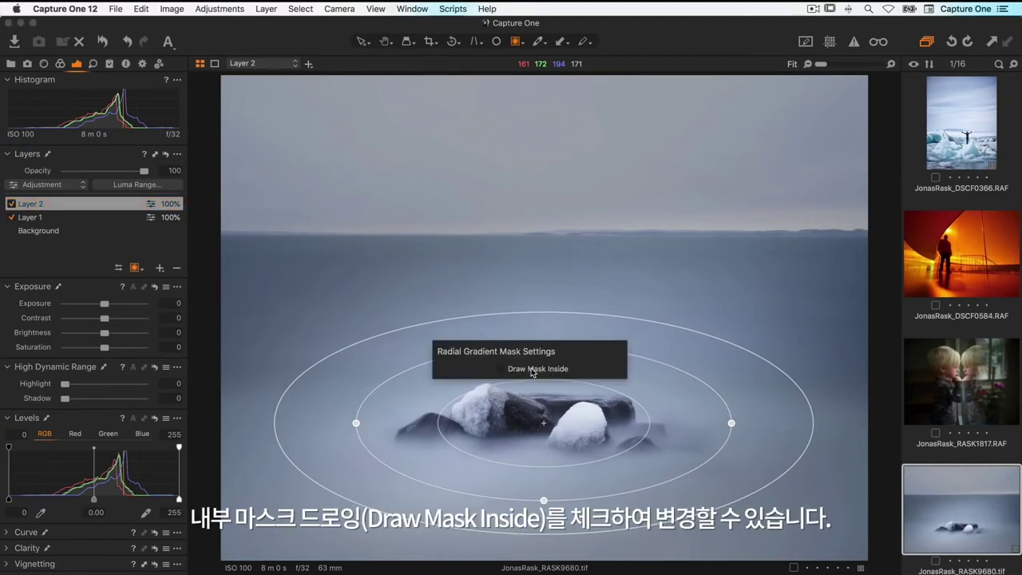
click(533, 370)
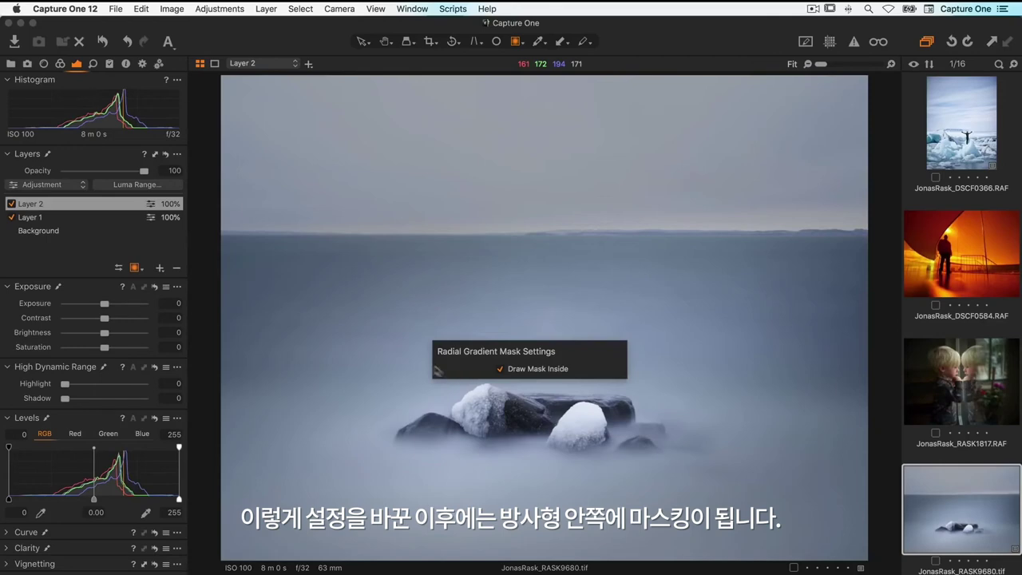
drag(470, 235, 673, 315)
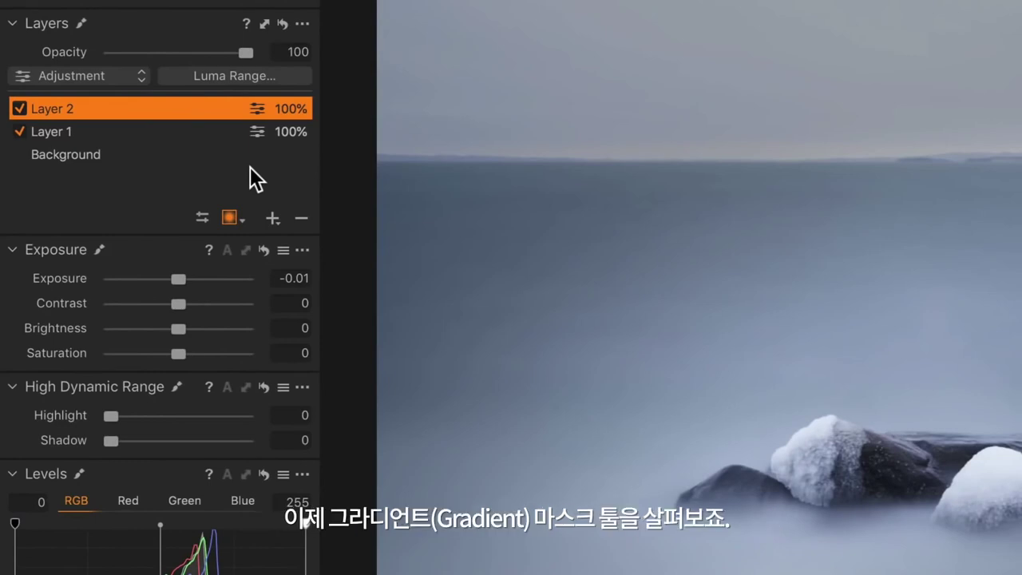
Choose Draw Linear Gradient Mask from the Layers mask tool list.
click(231, 218)
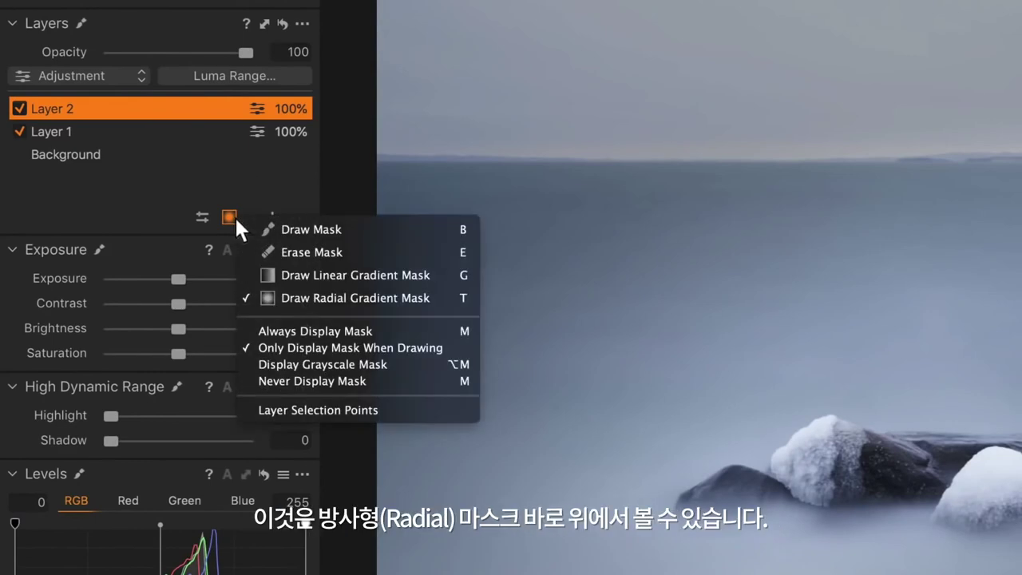
click(244, 272)
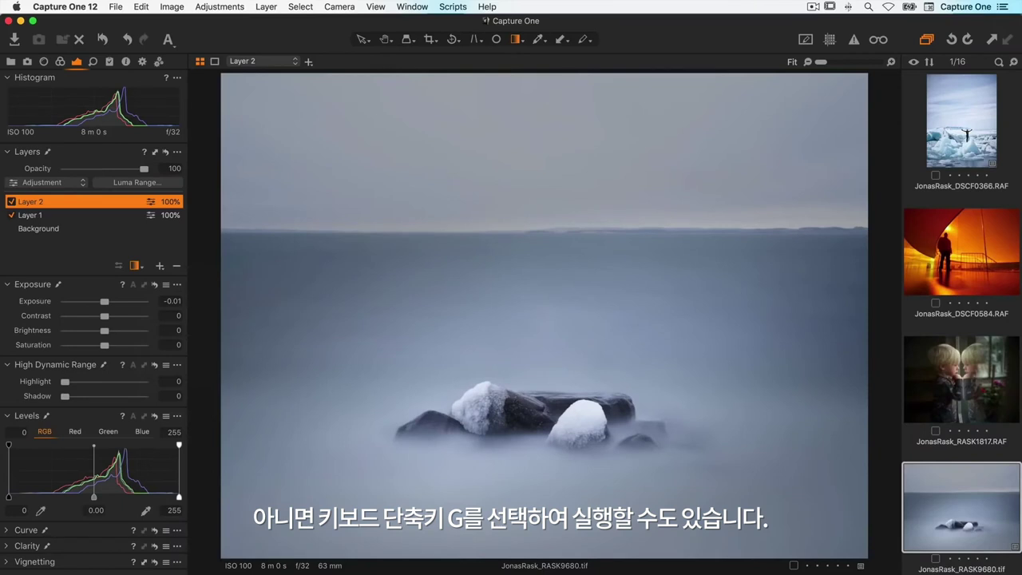
Draw a Shift-constrained horizontal linear gradient from the sky down toward the rocks, then adjust its centre line.
drag(500, 160, 513, 462)
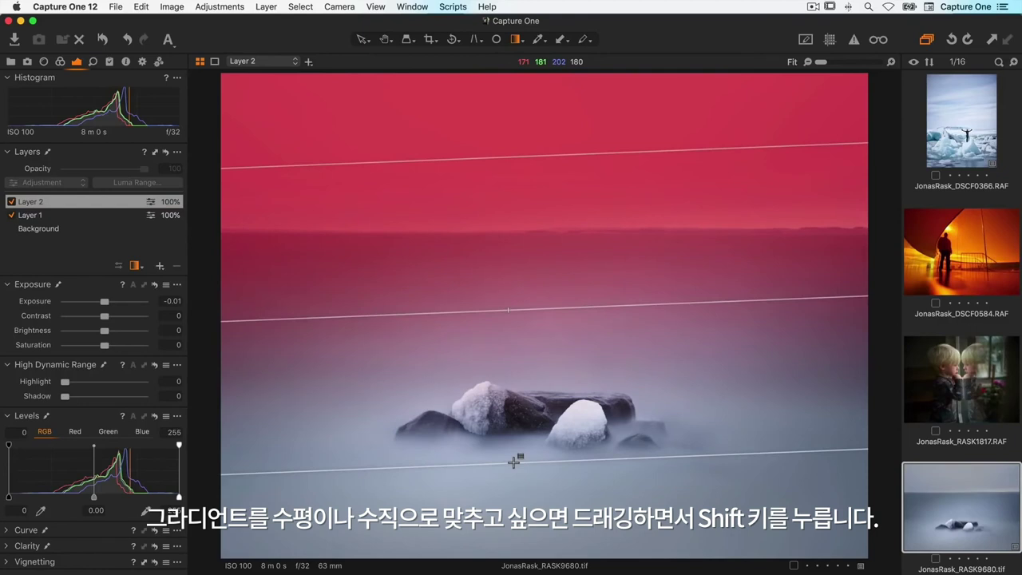
key(shift)
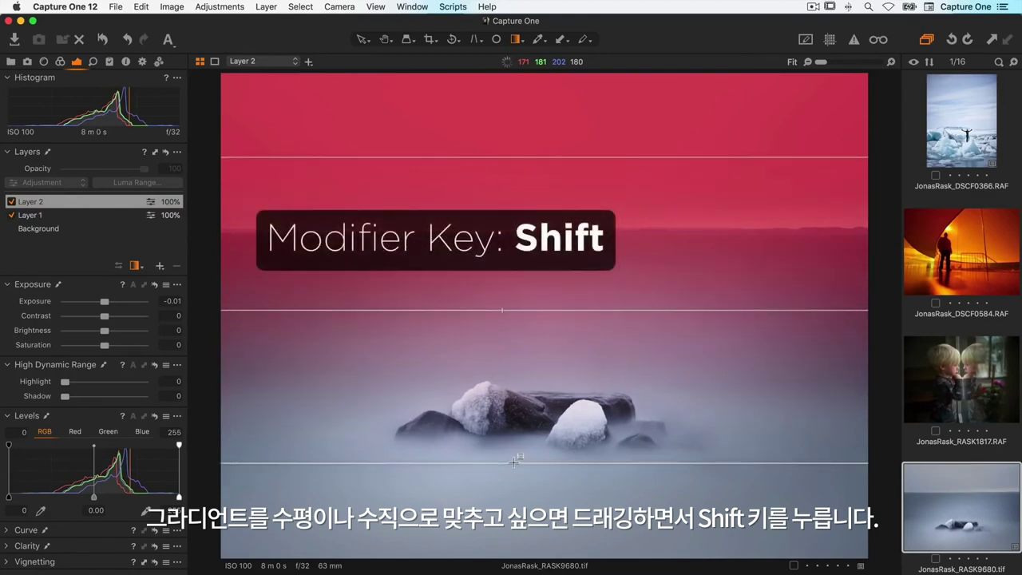
drag(514, 461, 515, 462)
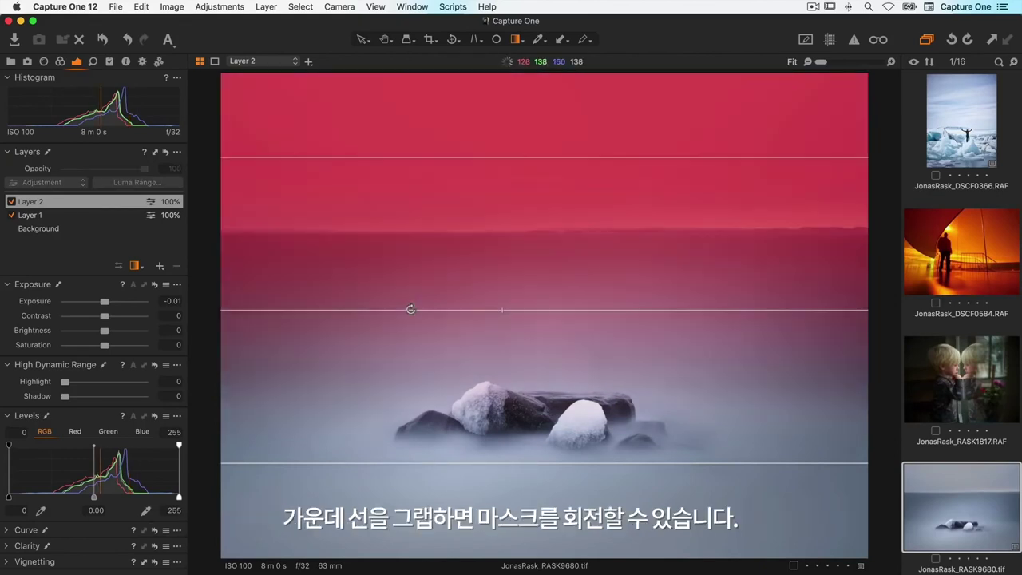
mouse_move(411, 309)
mouse_down()
mouse_move(405, 319)
mouse_move(422, 295)
mouse_move(406, 295)
mouse_up()
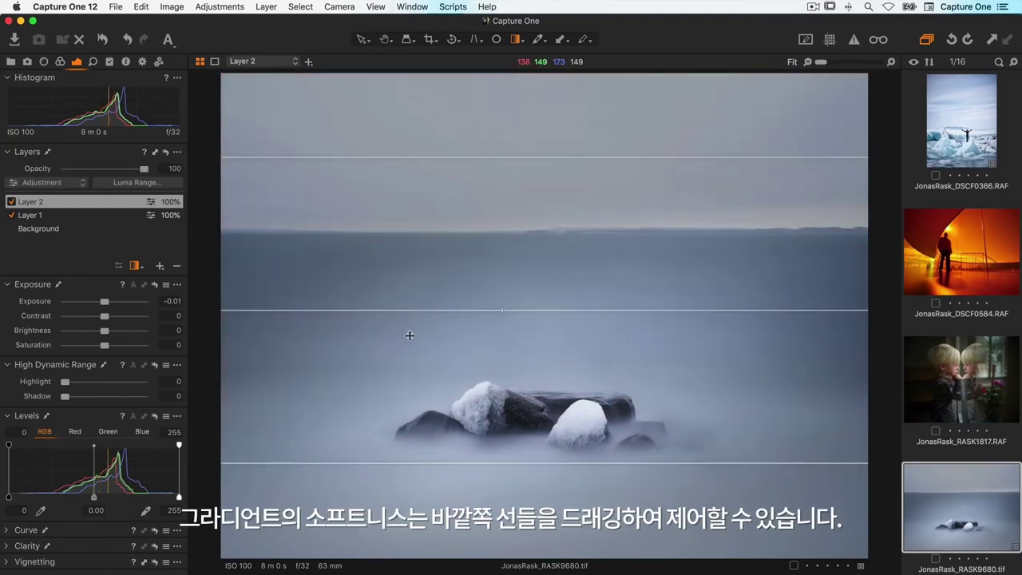
Spread the linear gradient's outer lines to soften the transition, then set Layer 2 exposure to -0.72.
drag(479, 165, 481, 132)
drag(534, 475, 530, 506)
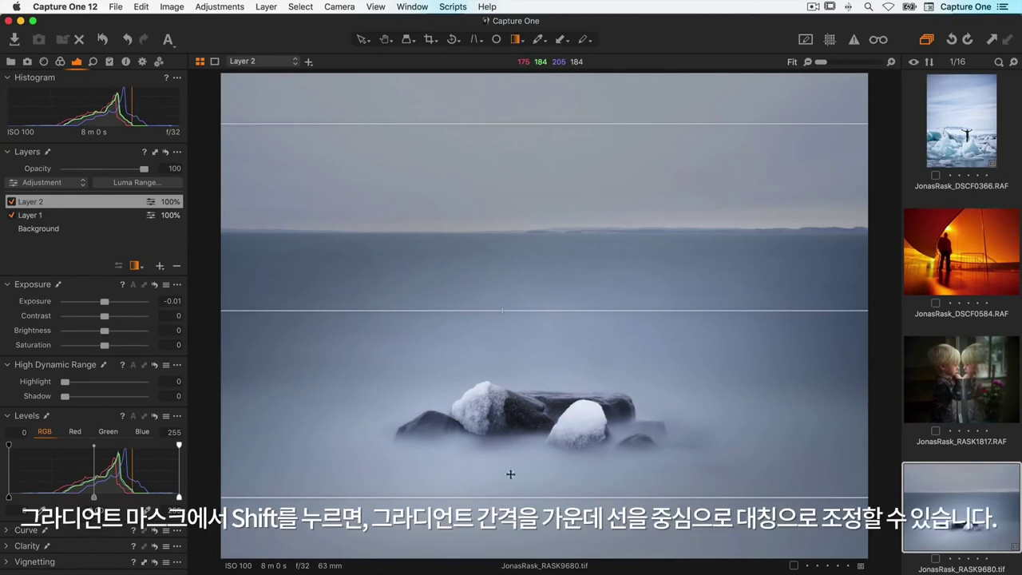
drag(526, 501, 523, 460)
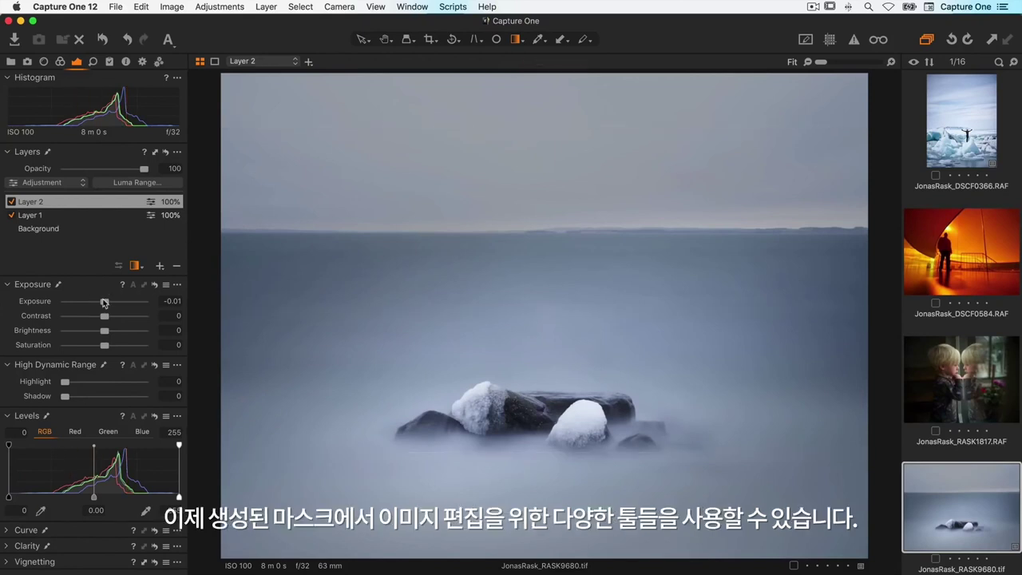
drag(103, 303, 97, 301)
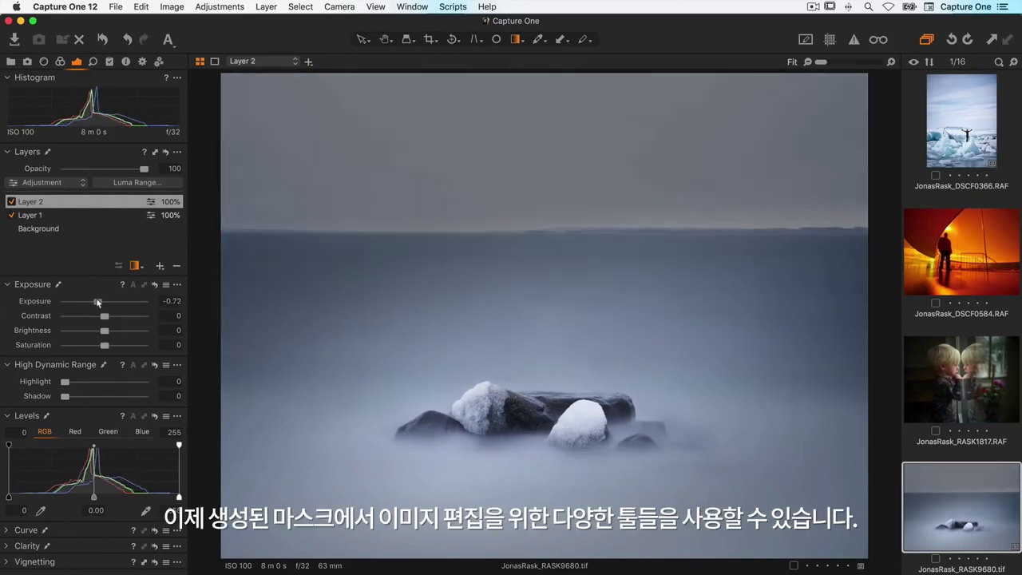